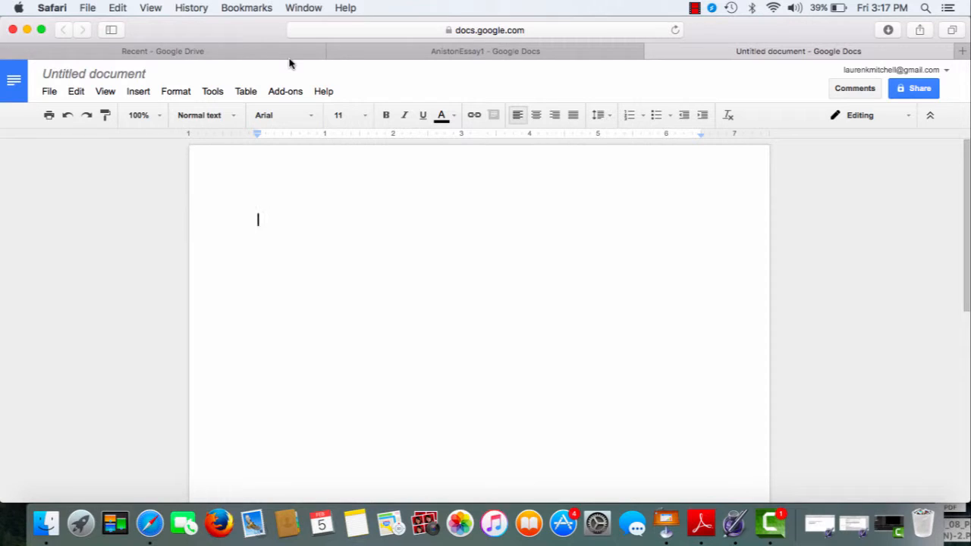
# - Format the blank document's text as Times New Roman, size 12, with double line spacing
pyautogui.click(312, 118)
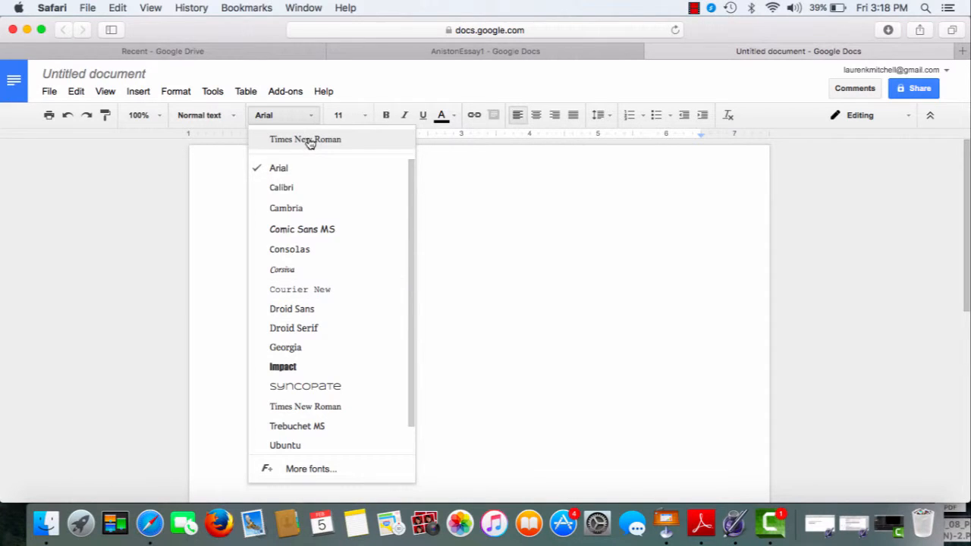
pyautogui.click(309, 141)
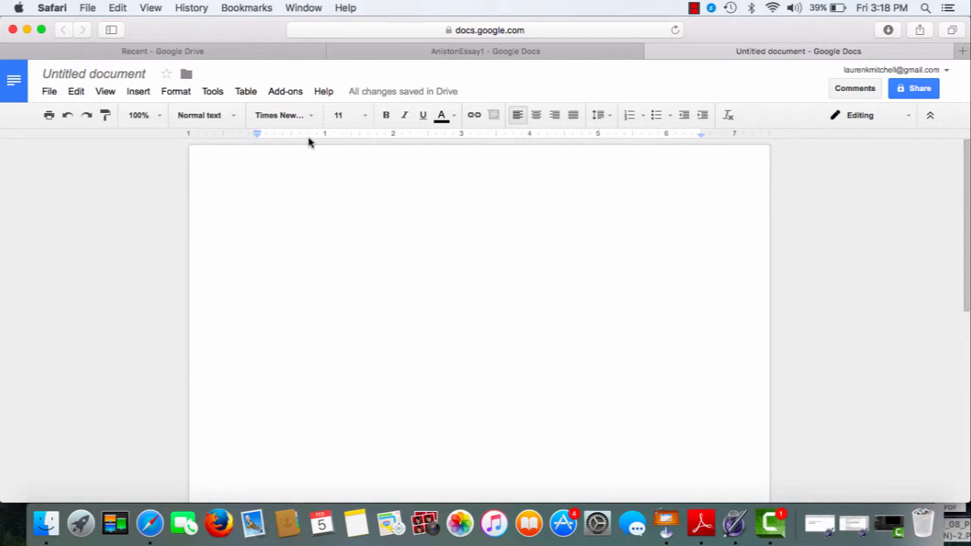
pyautogui.click(366, 116)
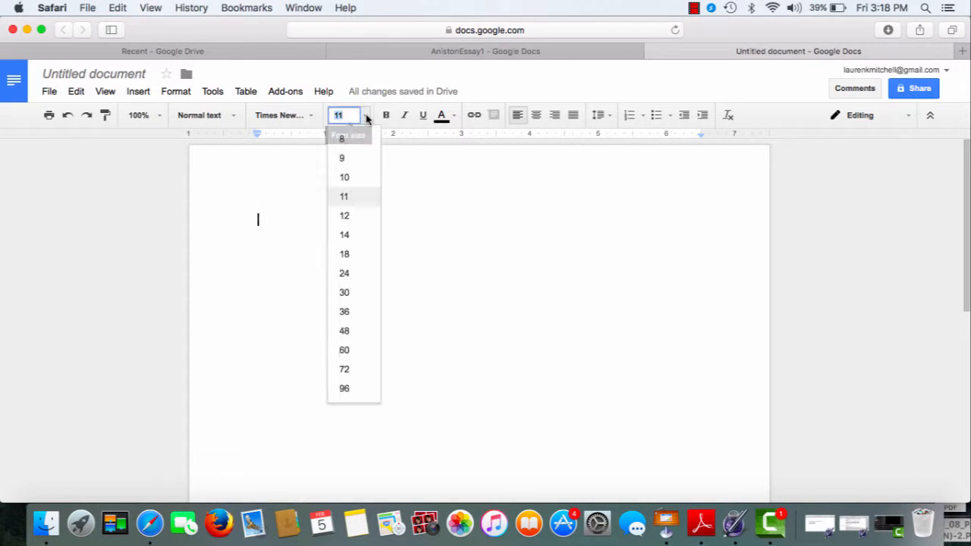
pyautogui.click(355, 216)
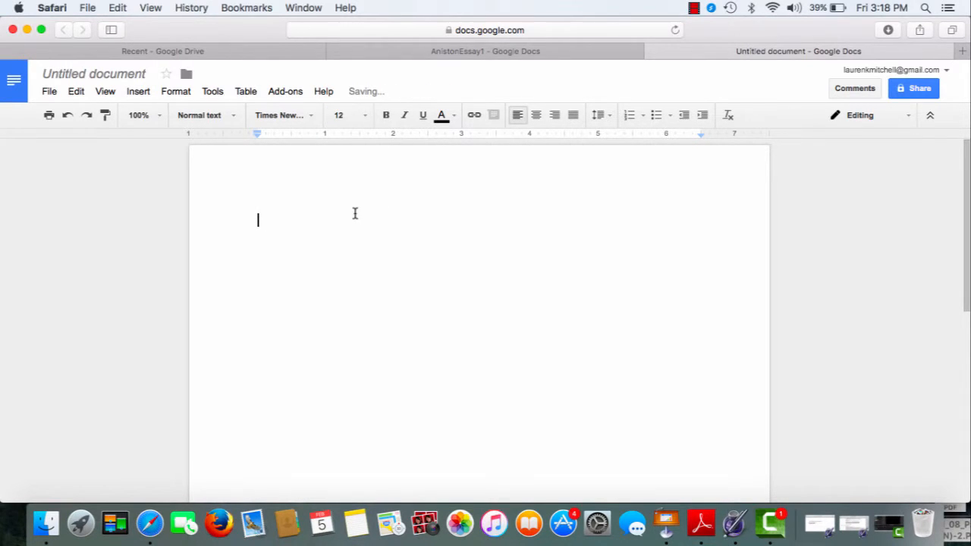
pyautogui.click(611, 119)
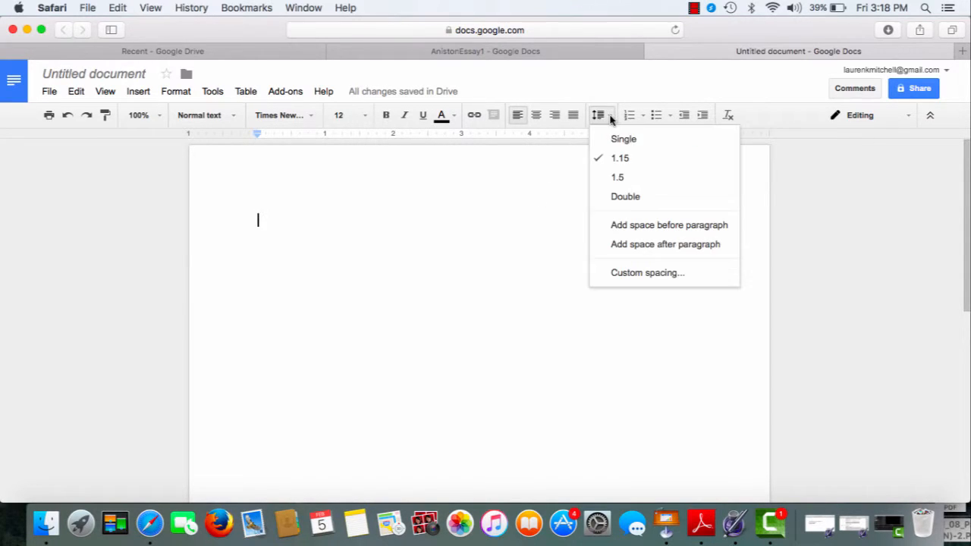
pyautogui.click(613, 198)
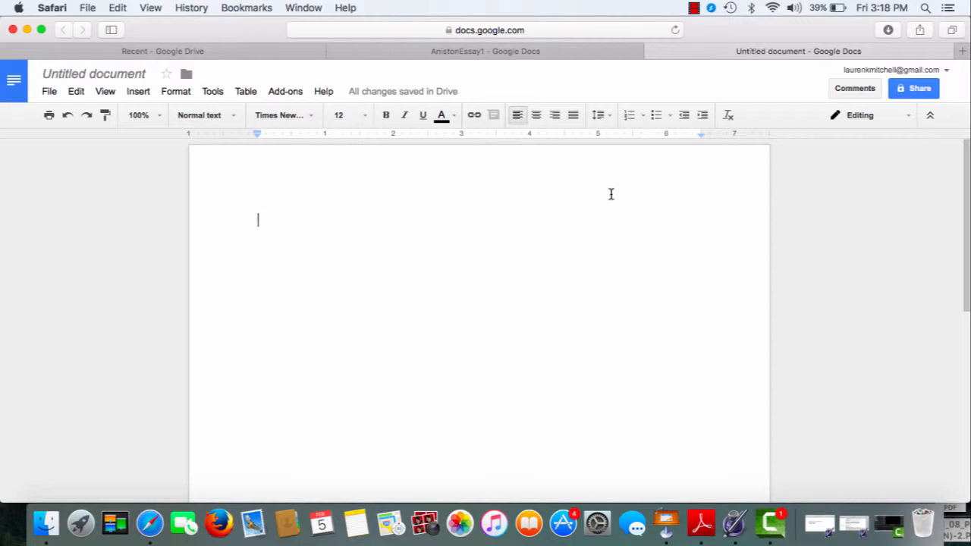
# - Enter the student's full name on the first line and the professor's title and surname on the line below
pyautogui.write('Jenn')
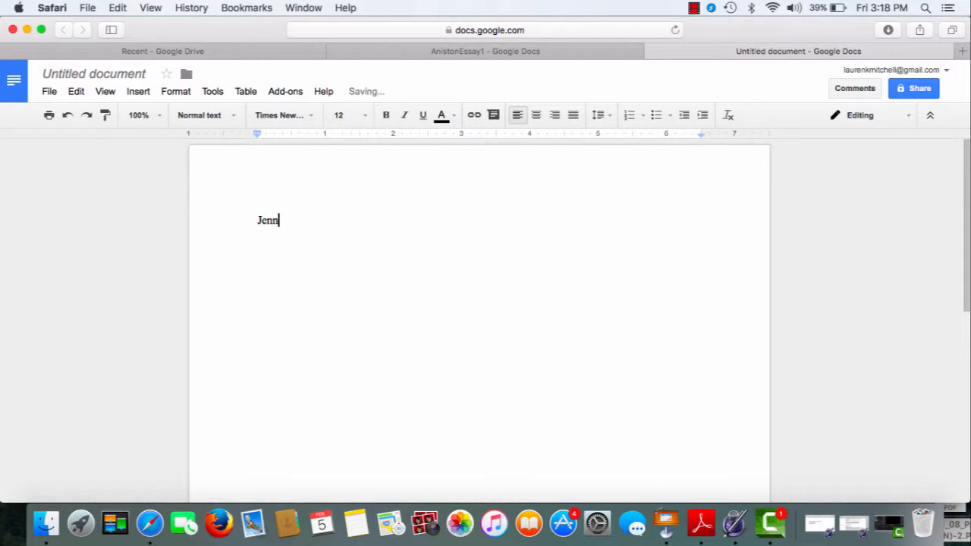
pyautogui.write('ifer Aniston')
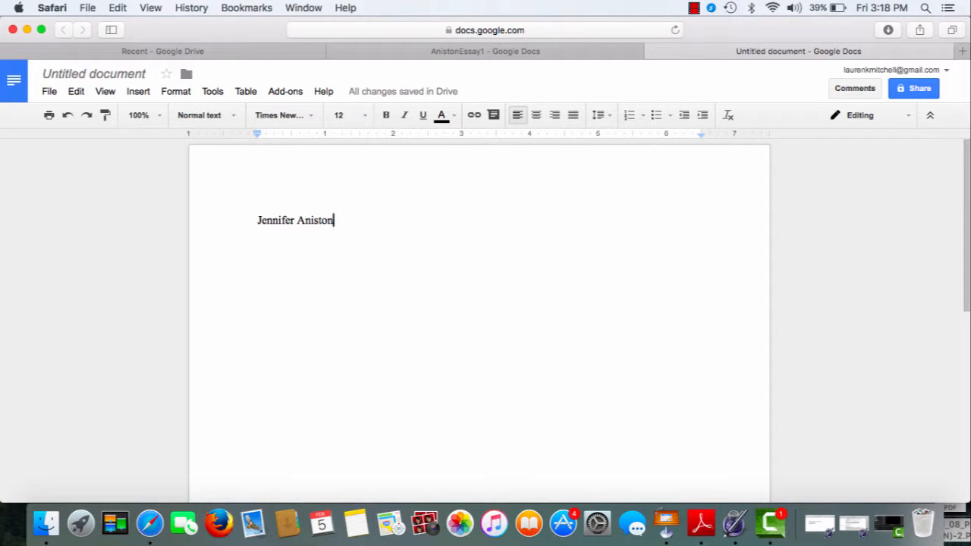
pyautogui.press('Return')
pyautogui.write('Professor Nahas')
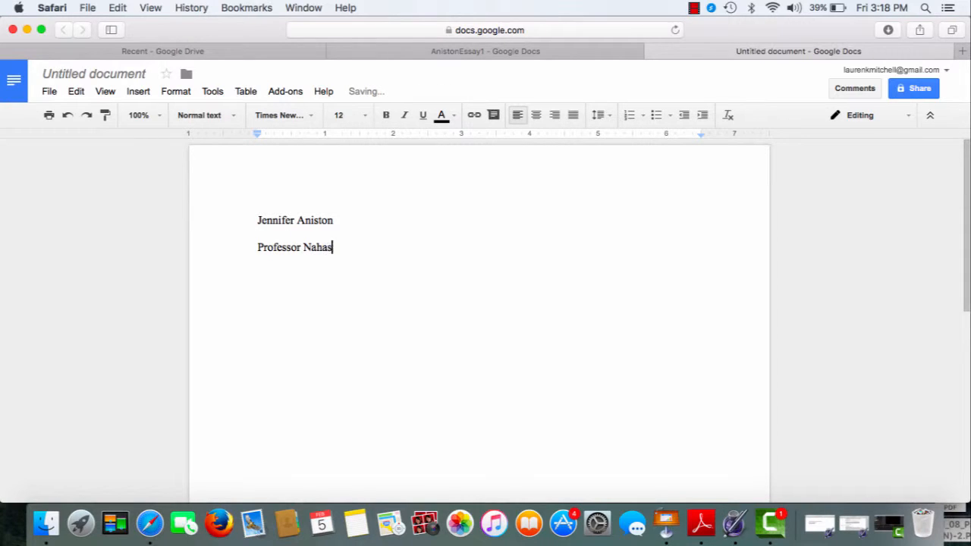
pyautogui.press('Return')
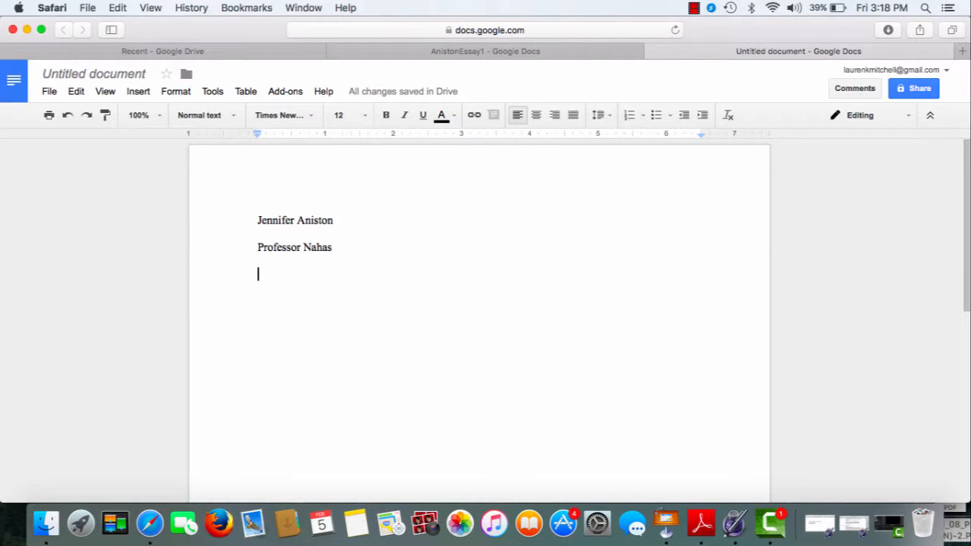
# - Complete the essay heading with the course "English 142B" and the date "12 November 2016" on separate lines
pyautogui.write('English 1')
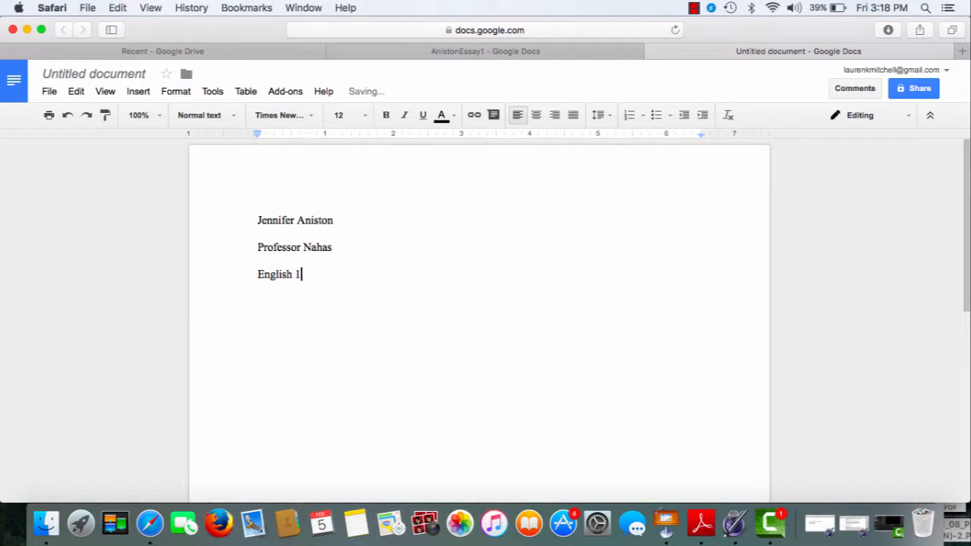
pyautogui.write('4')
pyautogui.press('BackSpace')
pyautogui.write('42B')
pyautogui.press('Return')
pyautogui.write('12 November ')
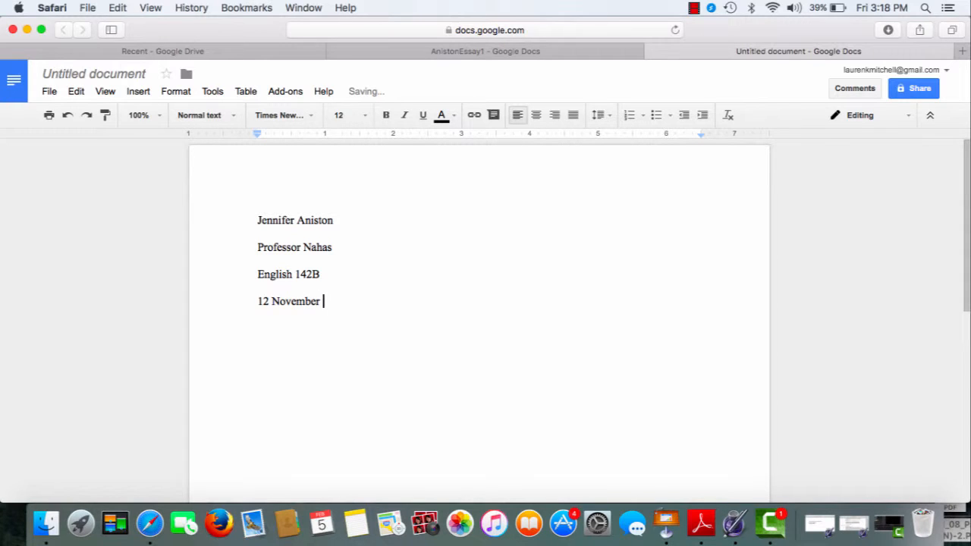
pyautogui.write('2016')
pyautogui.moveTo(258, 220); pyautogui.dragTo(349, 296)
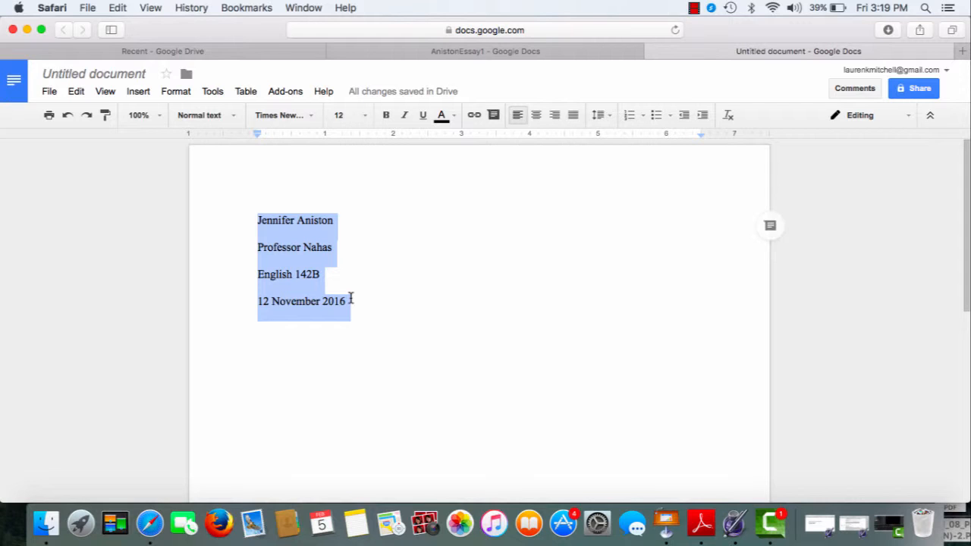
pyautogui.click(359, 306)
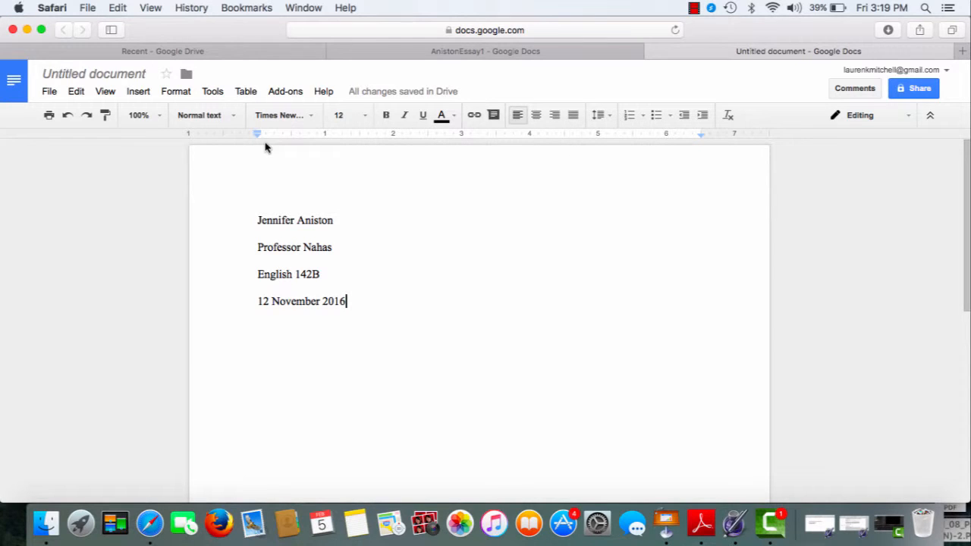
# - Insert right-aligned header page numbers starting on the first page, preceded by the student's last name and a space
pyautogui.click(138, 92)
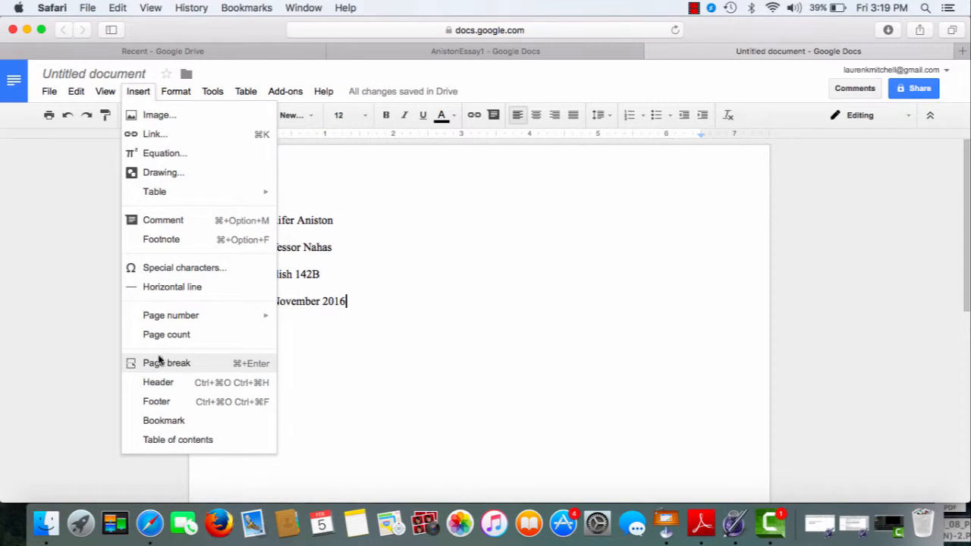
pyautogui.moveTo(166, 317)
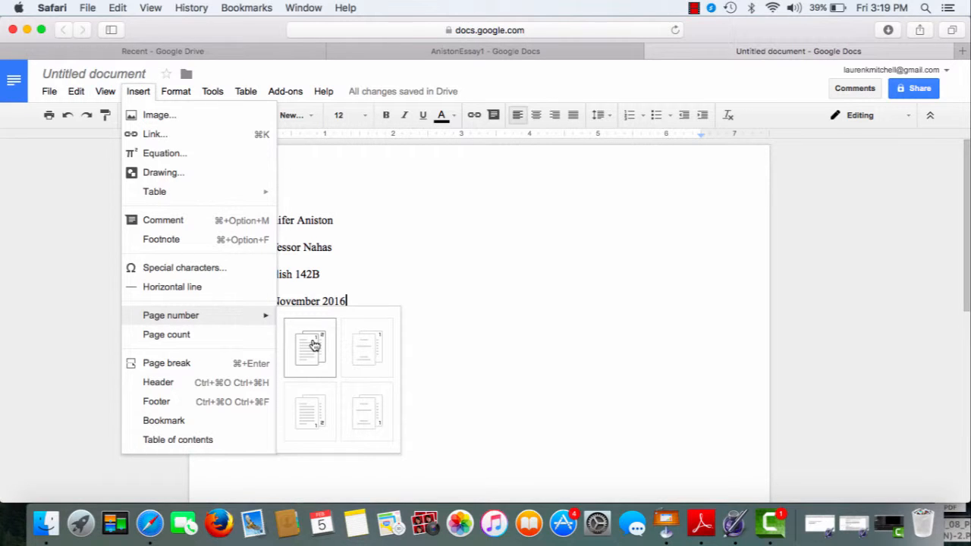
pyautogui.click(314, 346)
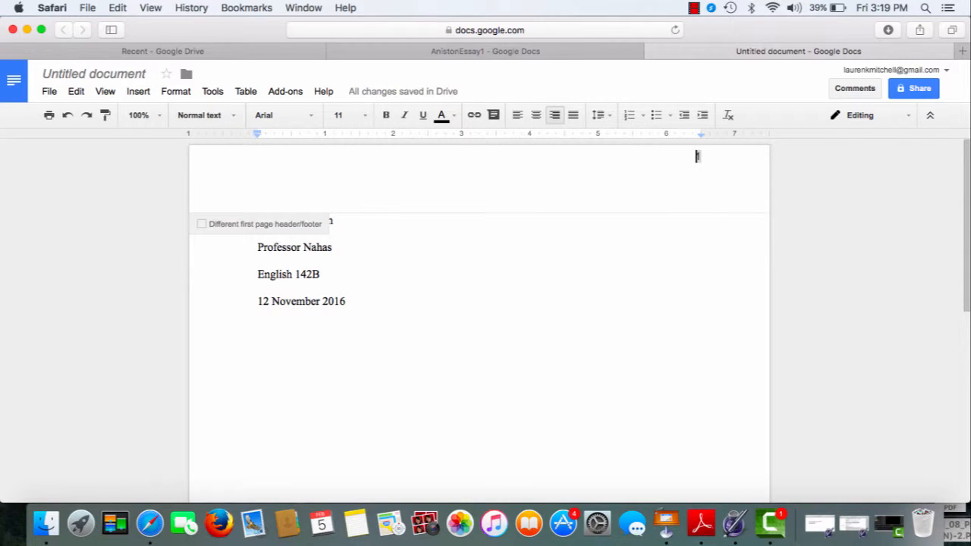
pyautogui.write('Aniston')
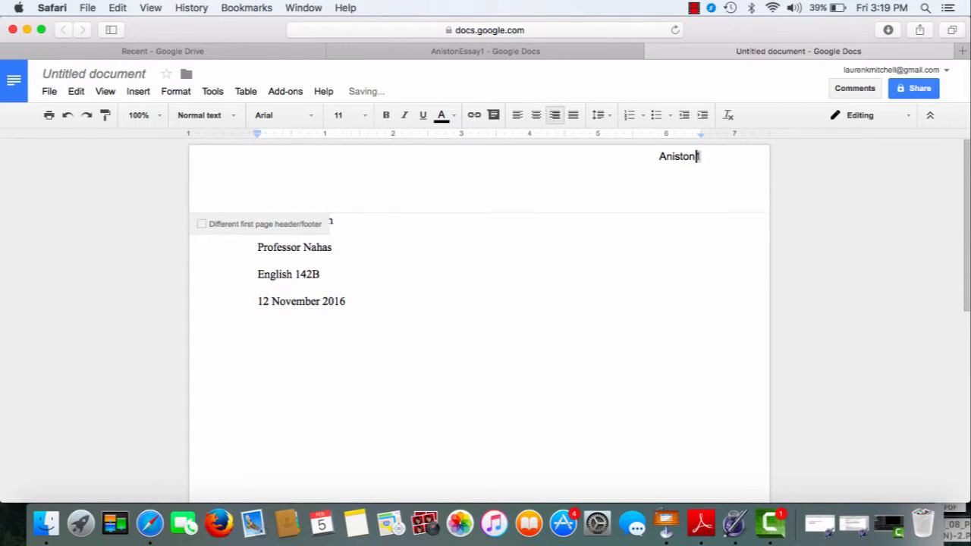
# - Format the last name and page number in the header as Times New Roman, size 12
pyautogui.moveTo(657, 155); pyautogui.dragTo(703, 154)
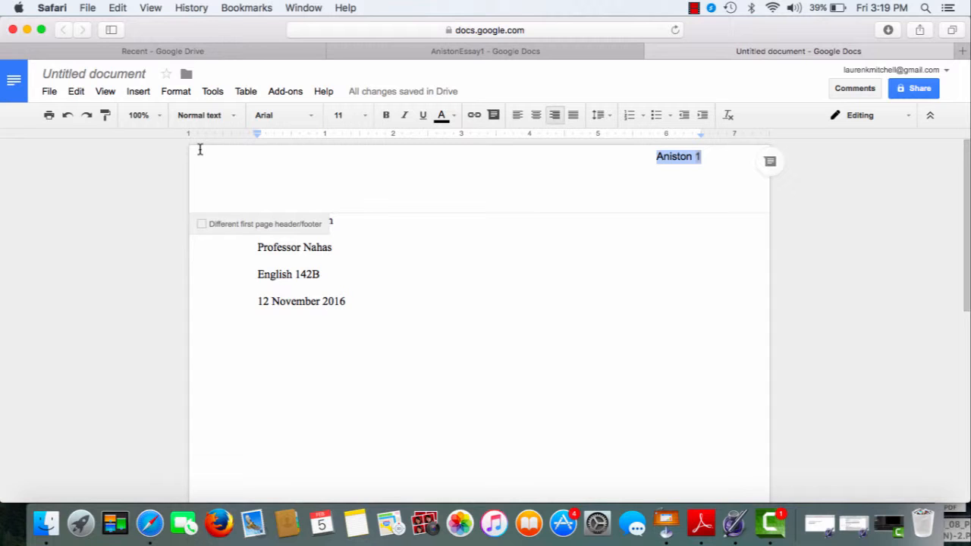
pyautogui.click(311, 117)
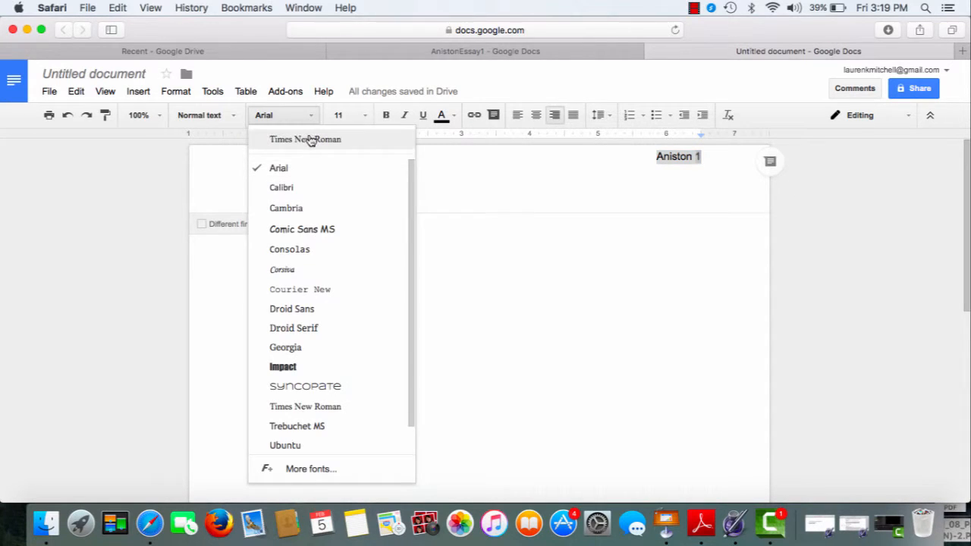
pyautogui.click(310, 142)
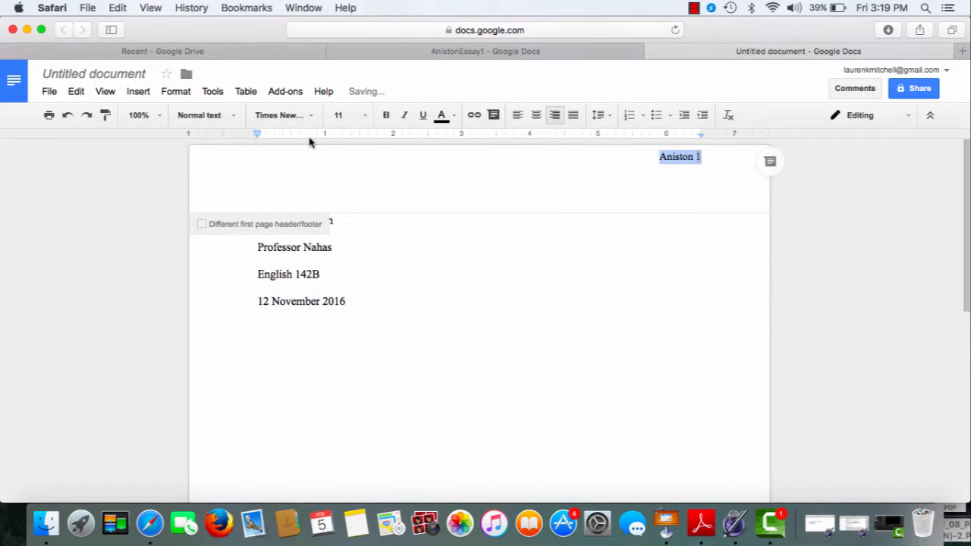
pyautogui.click(365, 117)
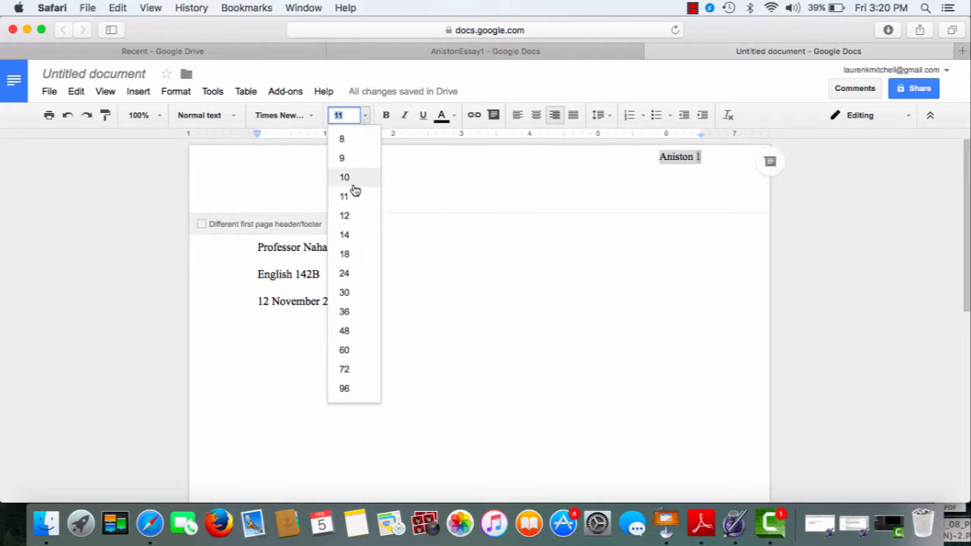
pyautogui.click(348, 217)
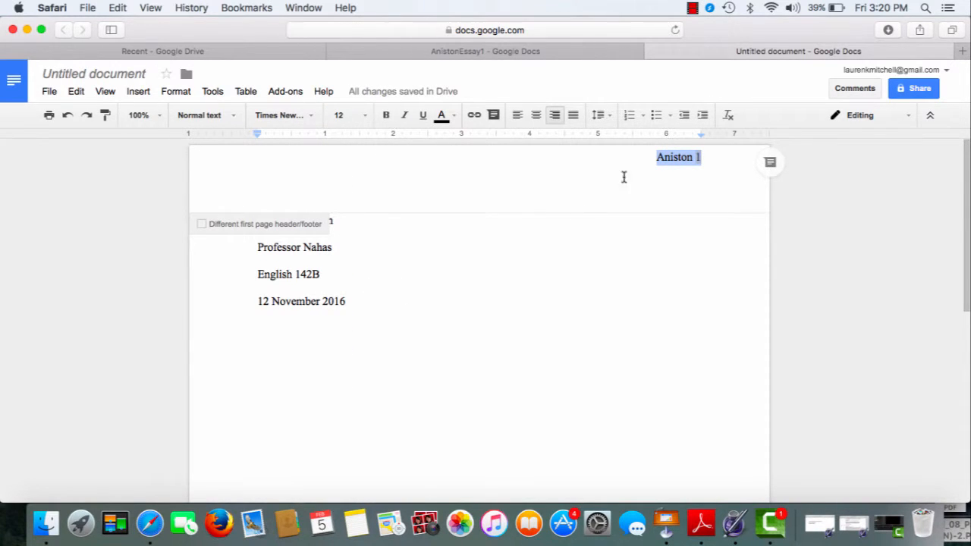
# - Add a blank line above the header text and return to the end of the date line in the body
pyautogui.press('Left')
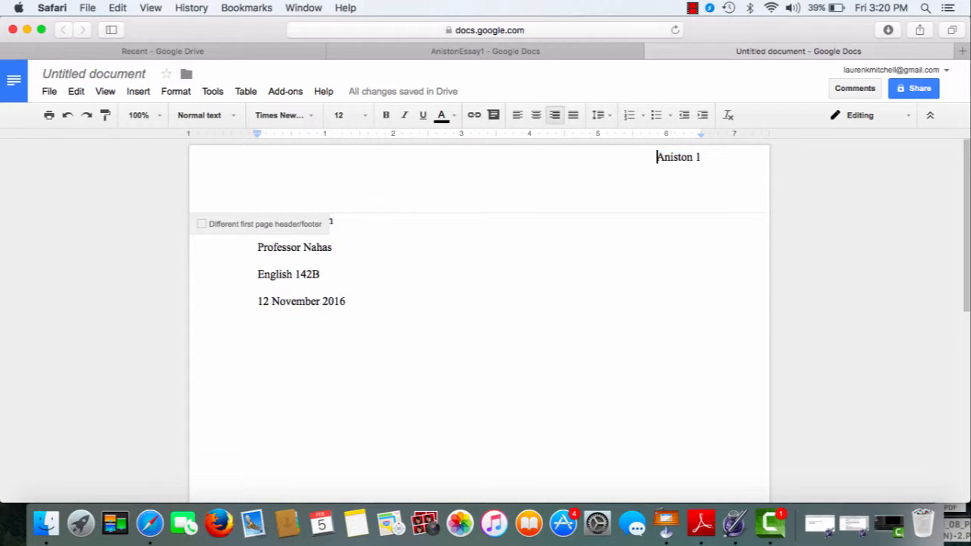
pyautogui.press('Return')
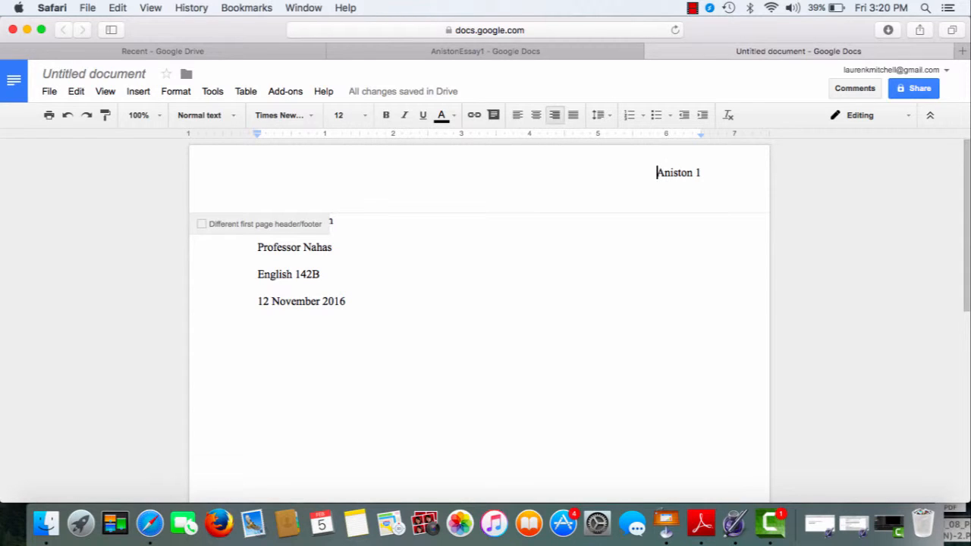
pyautogui.click(365, 303)
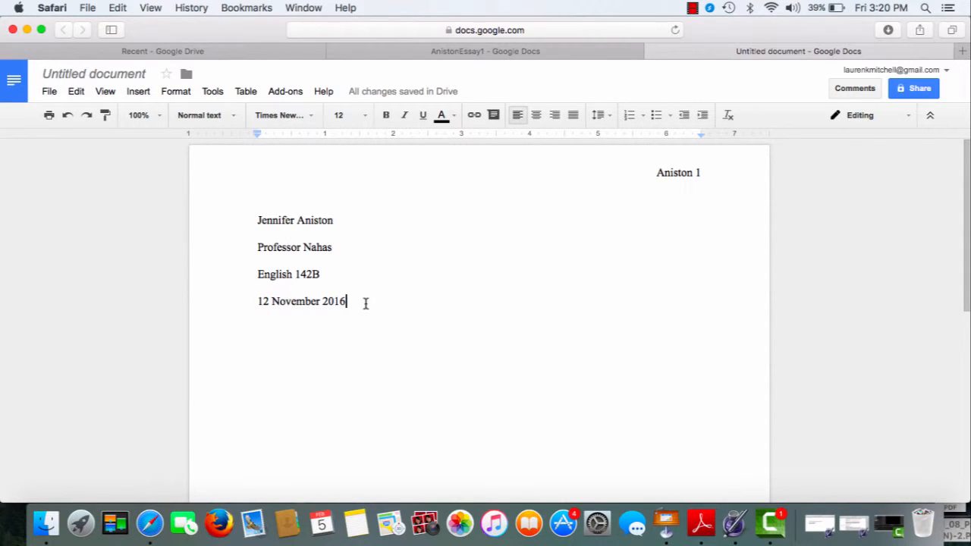
# - Add the centered title "My Brilliant Title!" on a new line below the date
pyautogui.press('Return')
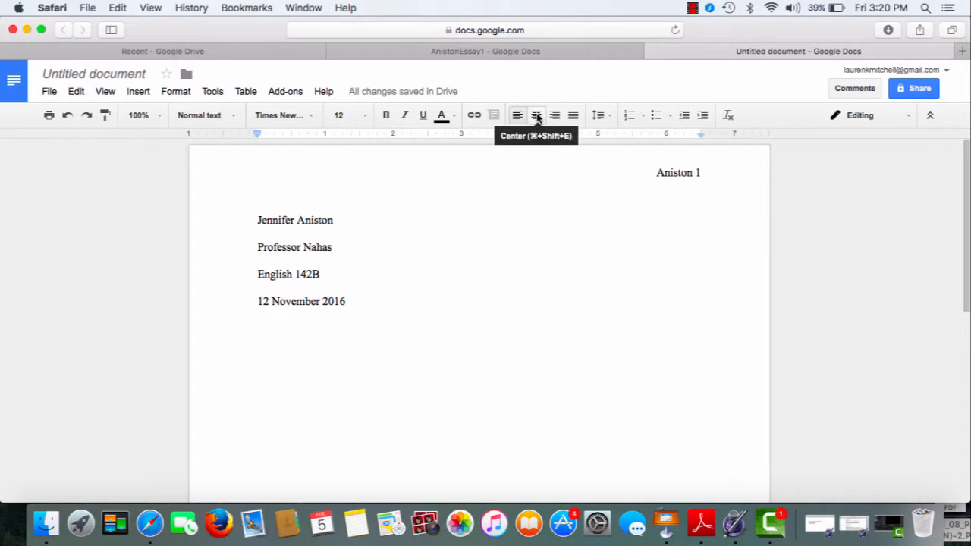
pyautogui.click(537, 115)
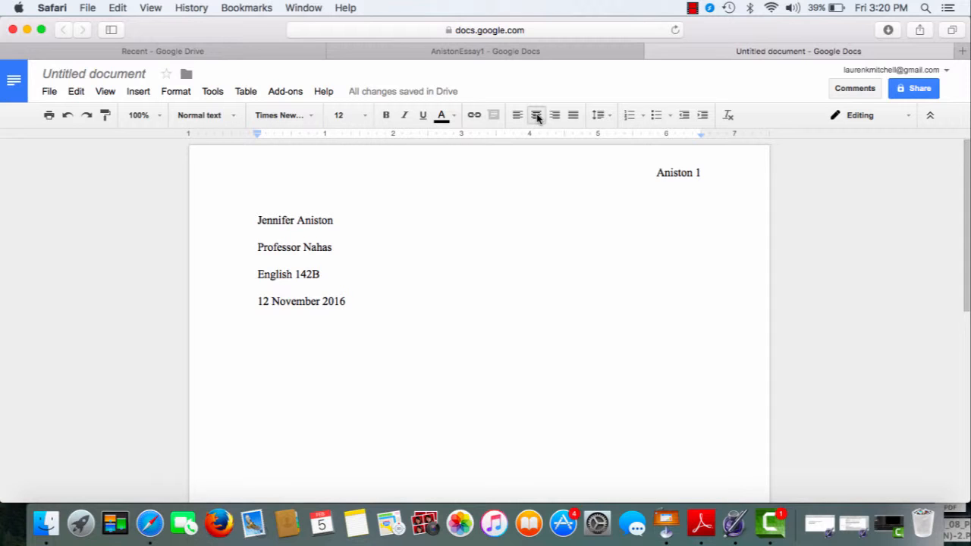
pyautogui.write('My ')
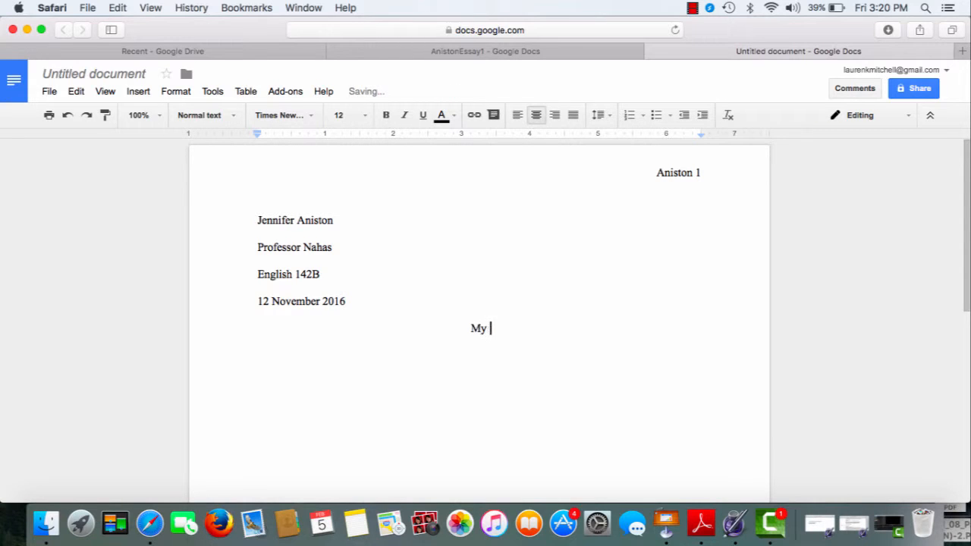
pyautogui.write('Brilliant Ti')
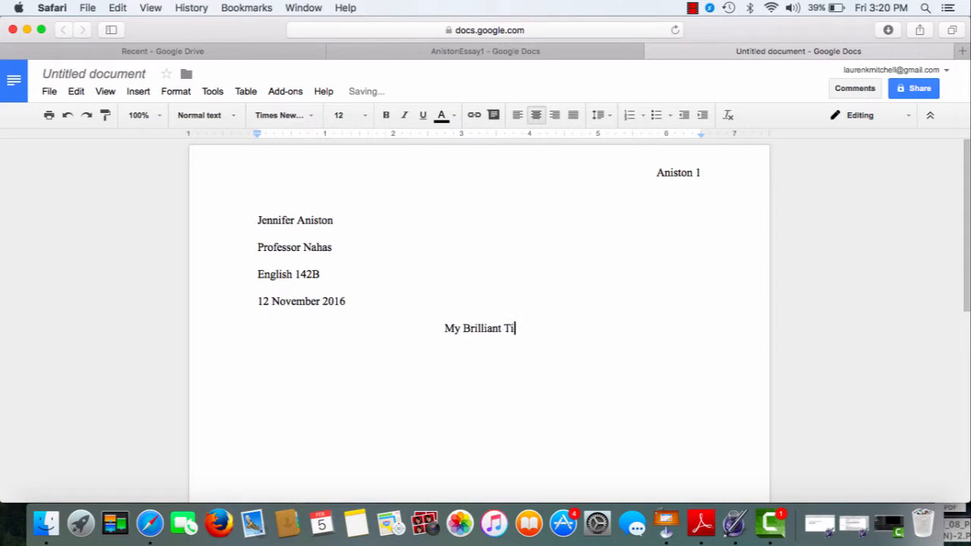
pyautogui.write('tle!')
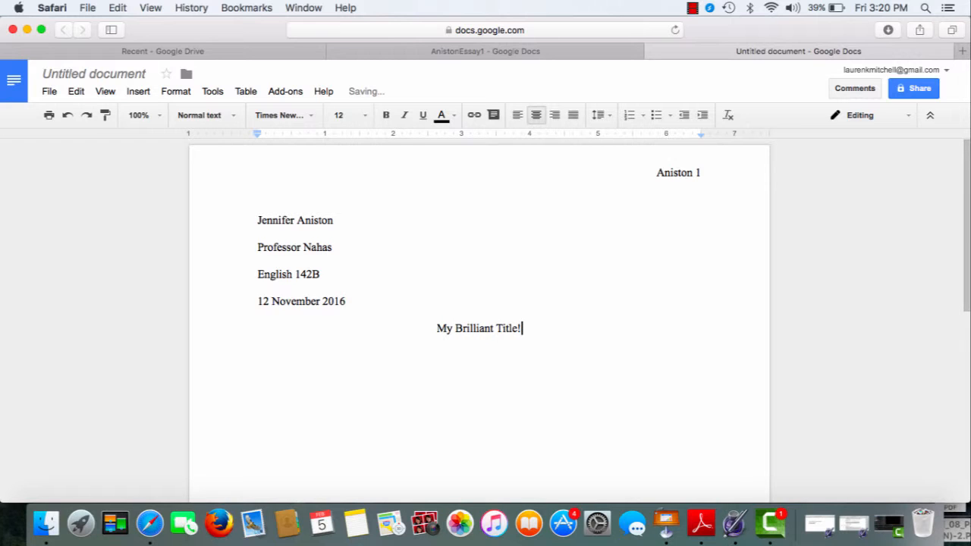
# - Start a left-aligned line below the title, paste the copied essay text there, and review the pasted pages
pyautogui.press('Return')
pyautogui.click(516, 118)
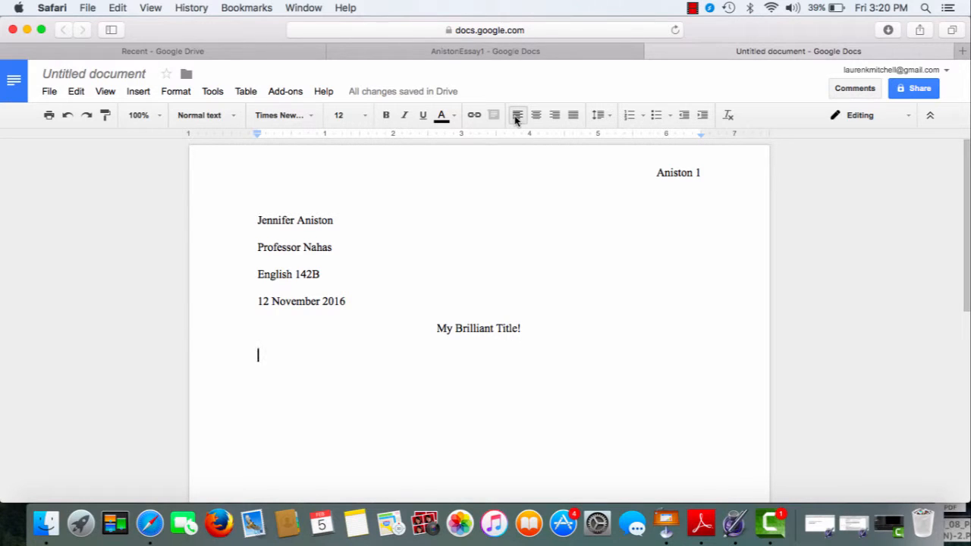
pyautogui.press('super+v')
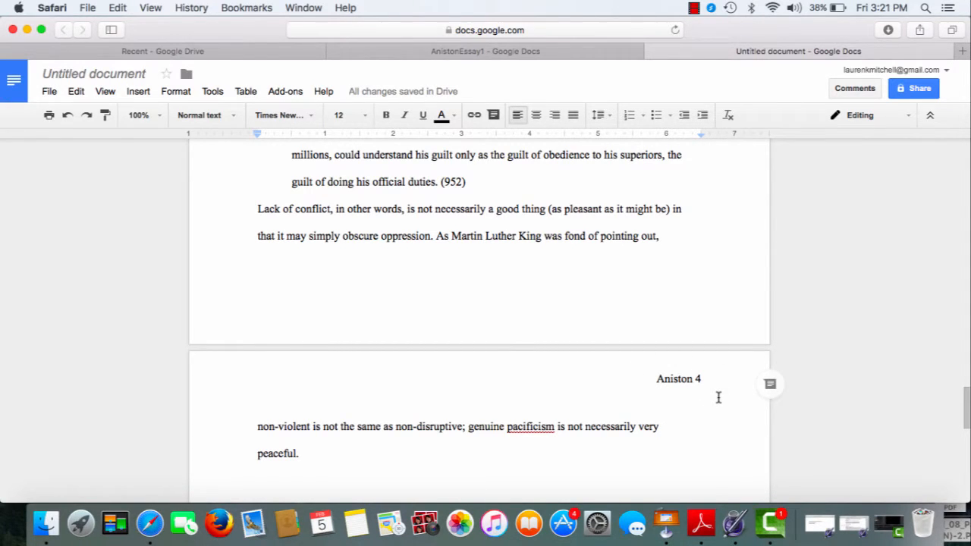
pyautogui.scroll(5, 656, 237)
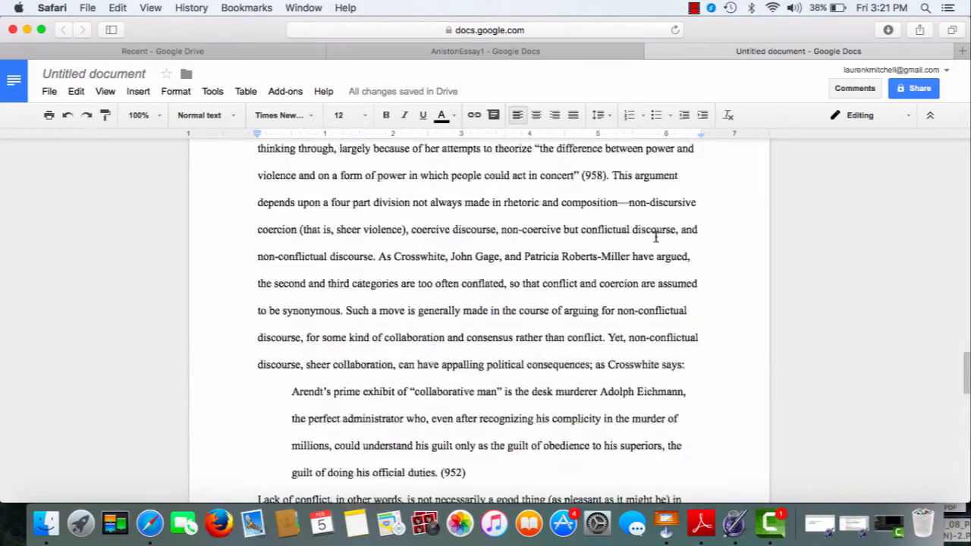
pyautogui.scroll(6, 655, 237)
pyautogui.scroll(10, 656, 236)
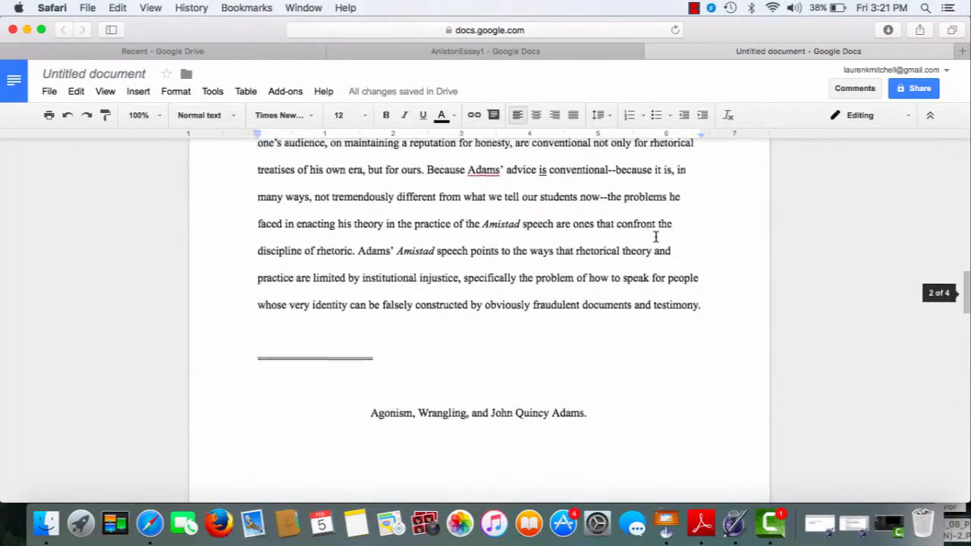
# - Review the pasted essay's paragraph indents and spacing from the first page through the second
pyautogui.scroll(15, 656, 236)
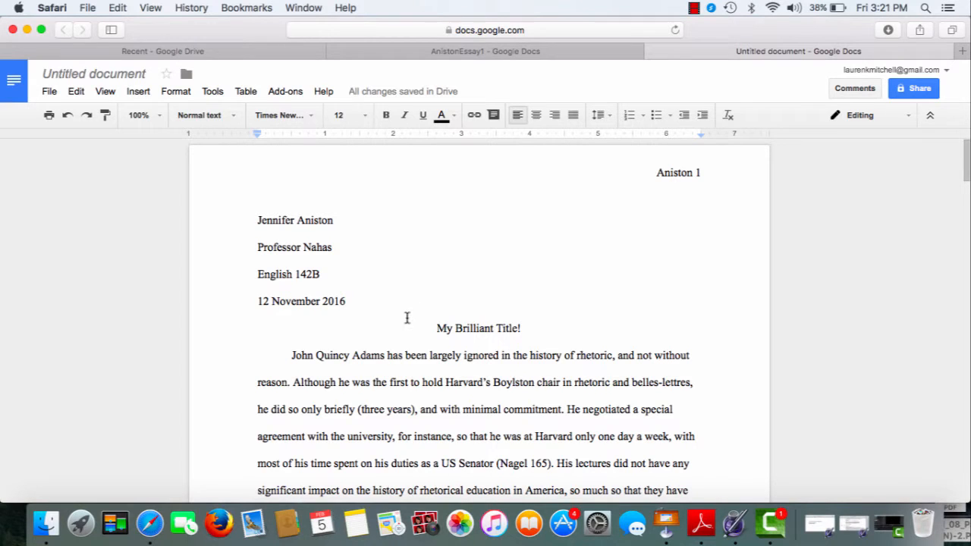
pyautogui.click(287, 355)
pyautogui.scroll(-15, 311, 386)
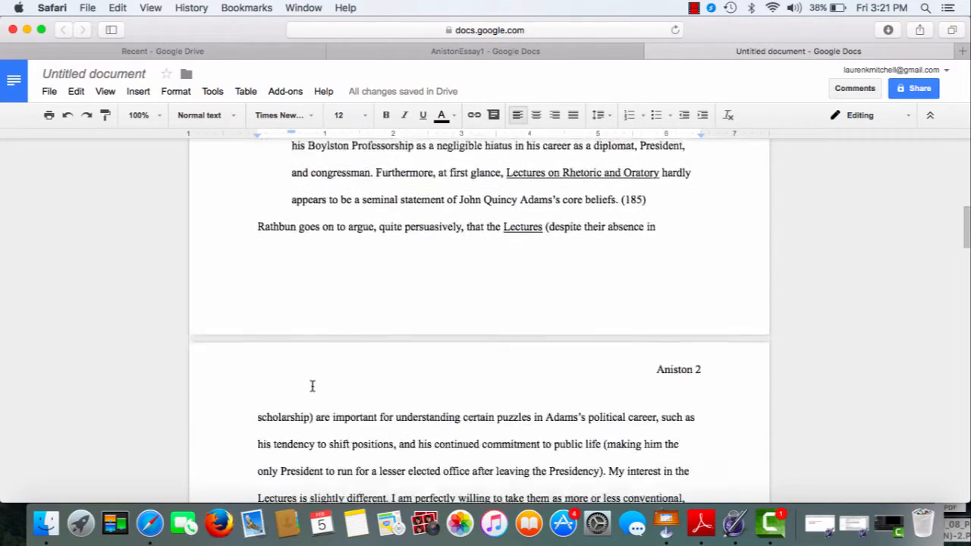
pyautogui.scroll(-2, 312, 387)
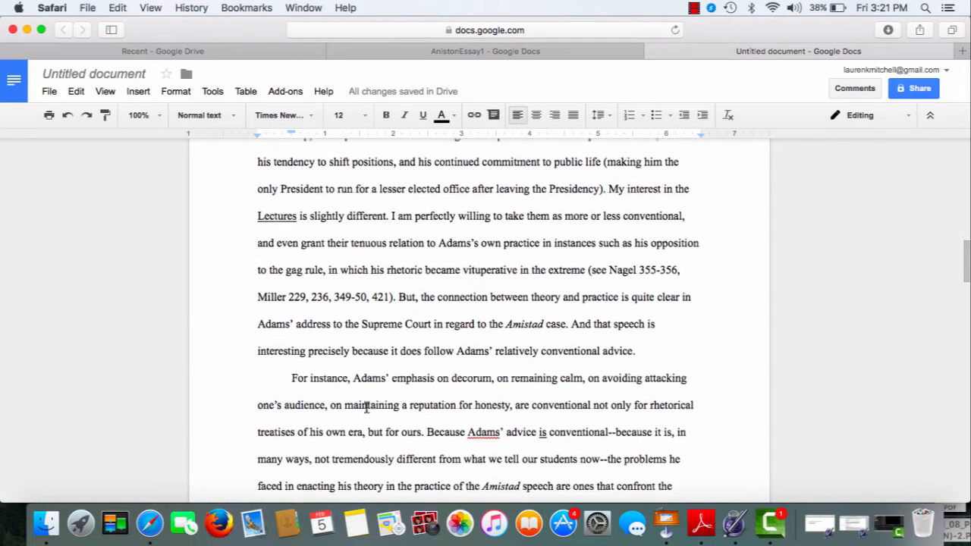
pyautogui.scroll(10, 366, 408)
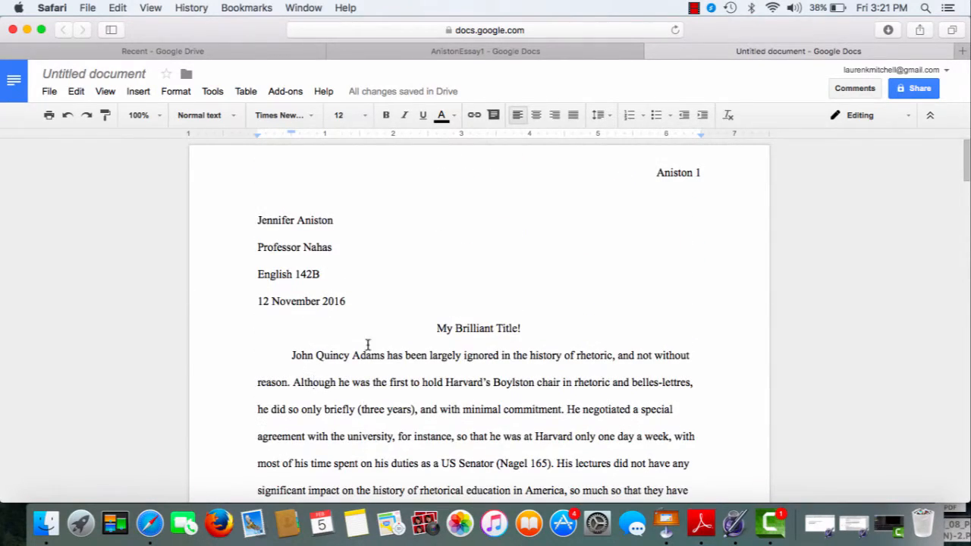
# - Insert a blank line between the date and the title, and another between the title and the first paragraph
pyautogui.click(349, 301)
pyautogui.press('Return')
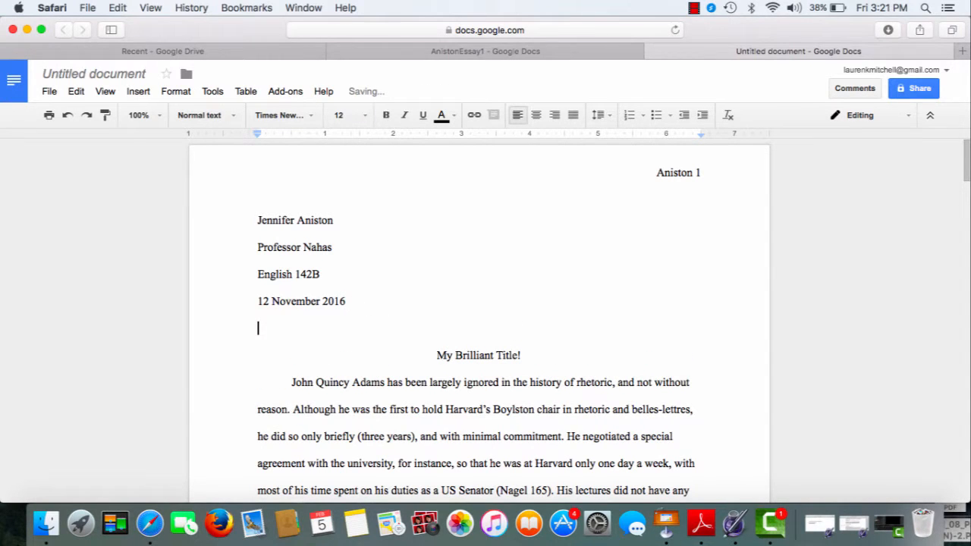
pyautogui.click(522, 356)
pyautogui.press('Return')
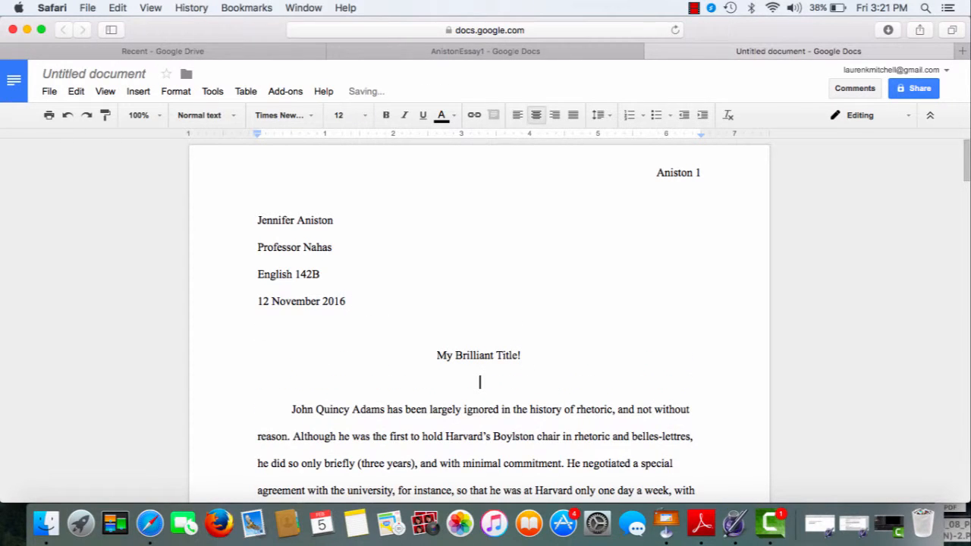
# - Remove the extra blank lines above and below the title
pyautogui.press('BackSpace')
pyautogui.press('BackSpace')
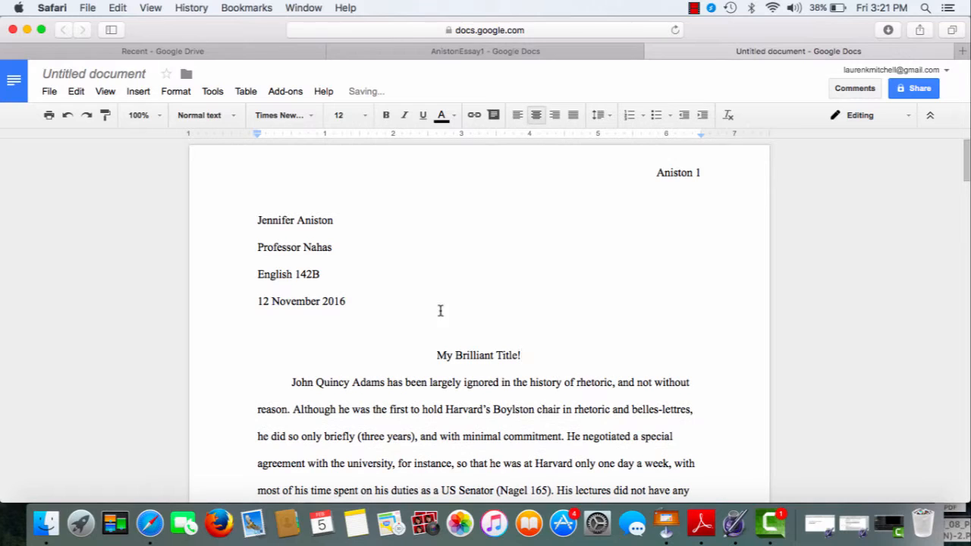
pyautogui.click(301, 329)
pyautogui.press('Delete')
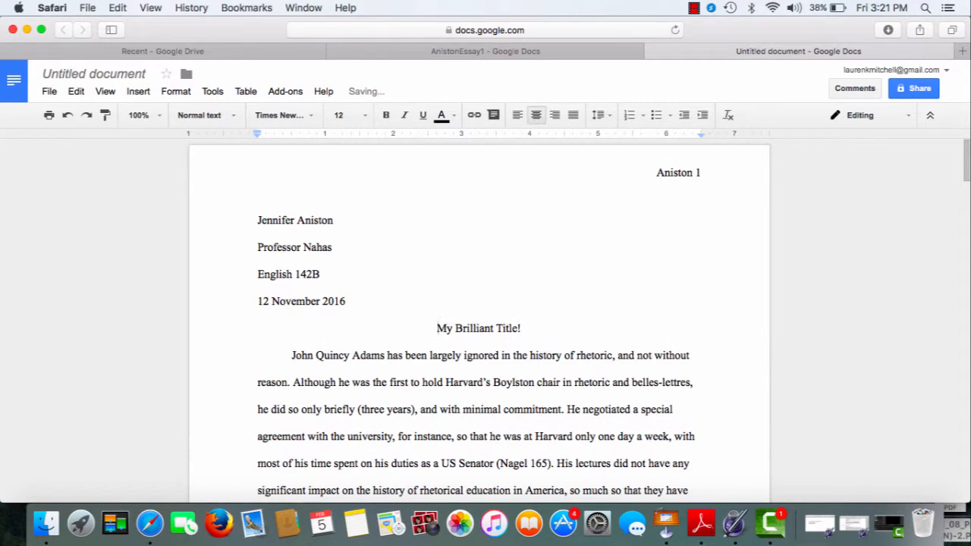
pyautogui.click(302, 360)
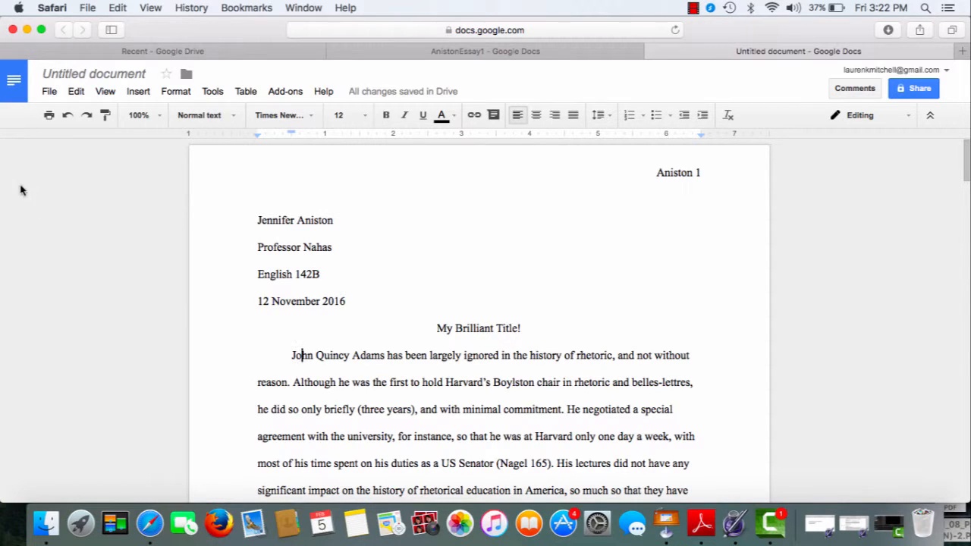
# - Rename the document as AnistonEssay1
pyautogui.click(92, 75)
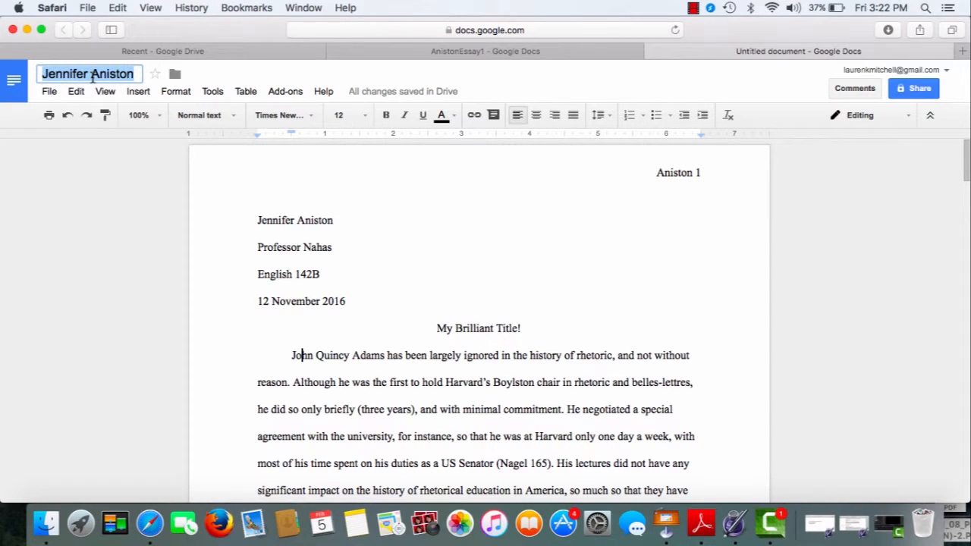
pyautogui.press('Right')
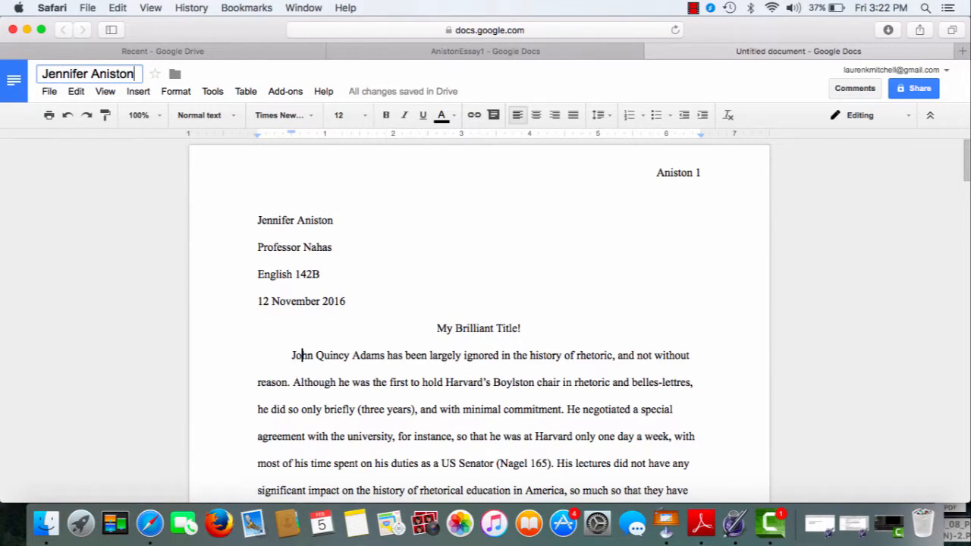
pyautogui.write('Essay1')
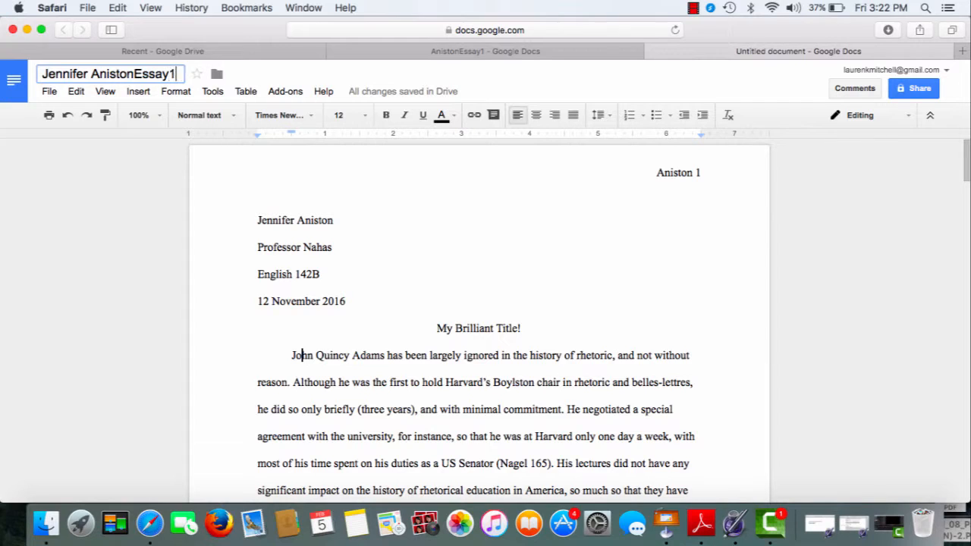
pyautogui.press('Left')
pyautogui.press('Left')
pyautogui.press('Left')
pyautogui.press('Left')
pyautogui.press('Left')
pyautogui.press('Left')
pyautogui.press('Left')
pyautogui.press('Left')
pyautogui.press('Left')
pyautogui.press('Left')
pyautogui.press('Left')
pyautogui.press('Left')
pyautogui.press('Left')
pyautogui.press('BackSpace')
pyautogui.press('BackSpace')
pyautogui.press('BackSpace')
pyautogui.press('BackSpace')
pyautogui.press('BackSpace')
pyautogui.press('BackSpace')
pyautogui.press('BackSpace')
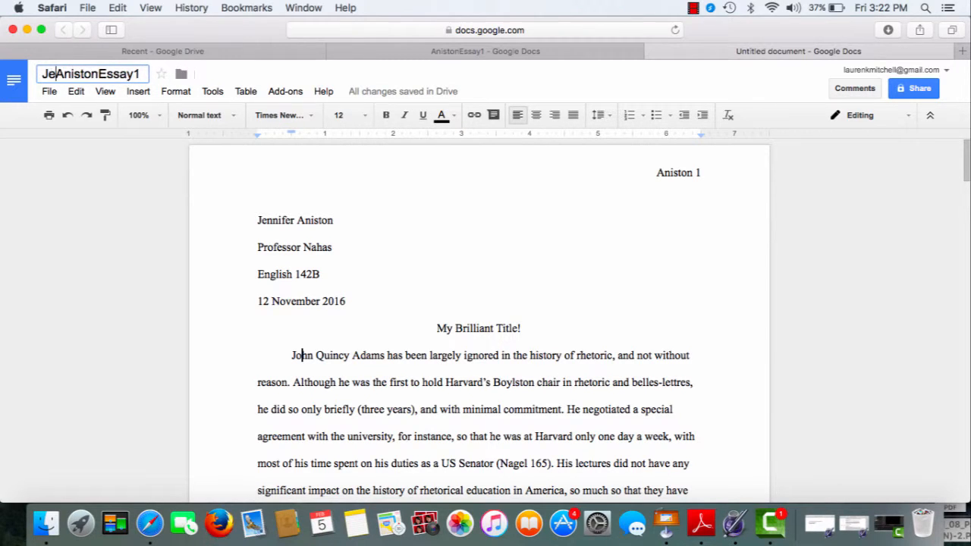
pyautogui.press('BackSpace')
pyautogui.press('BackSpace')
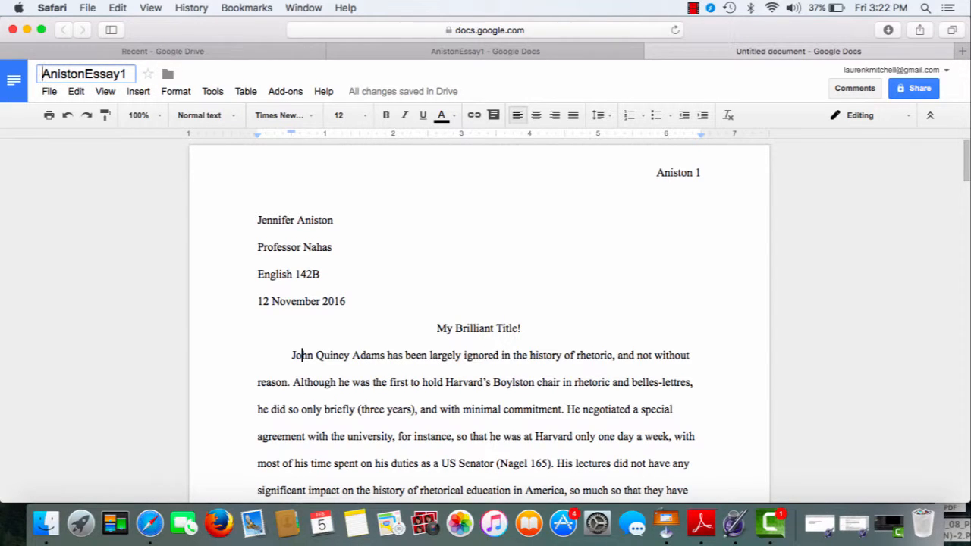
pyautogui.click(85, 73)
pyautogui.moveTo(84, 74); pyautogui.dragTo(126, 73)
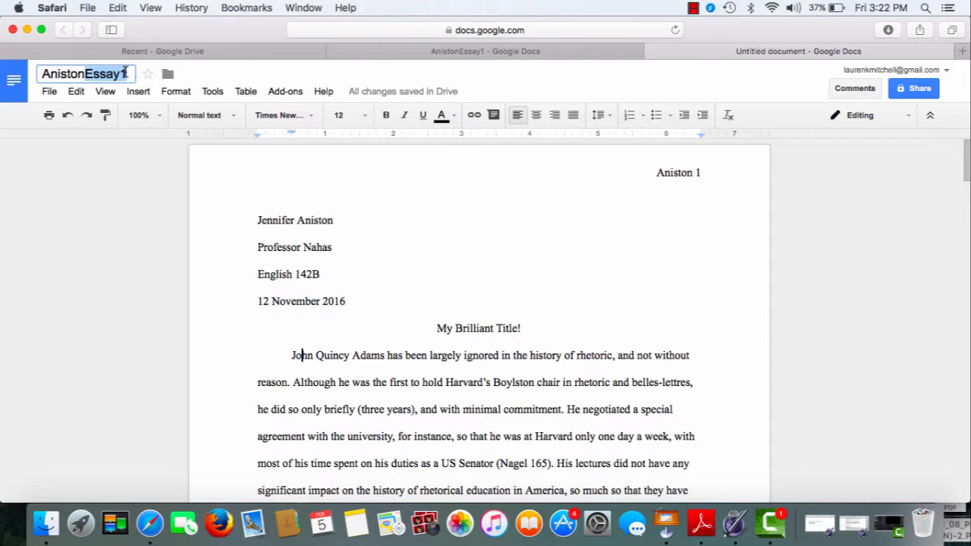
pyautogui.click(126, 73)
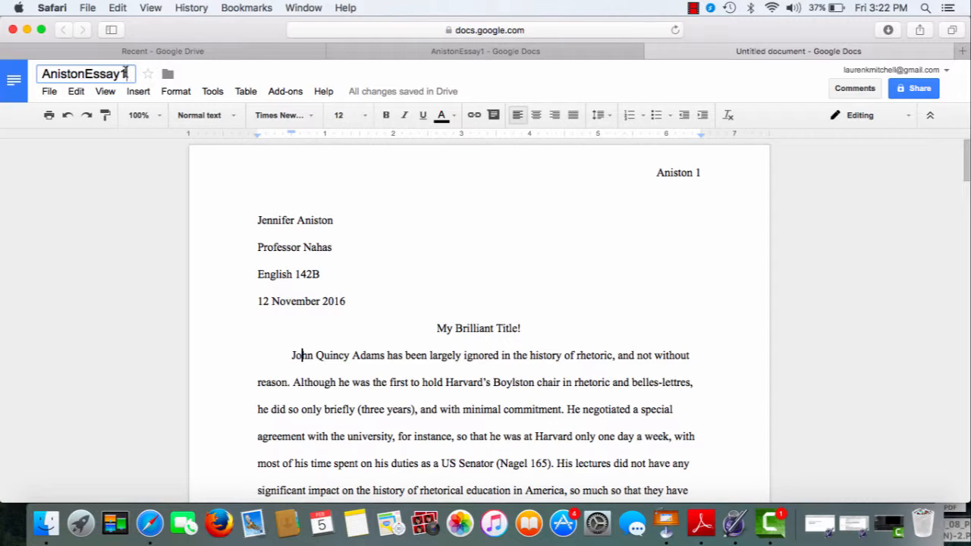
pyautogui.press('Return')
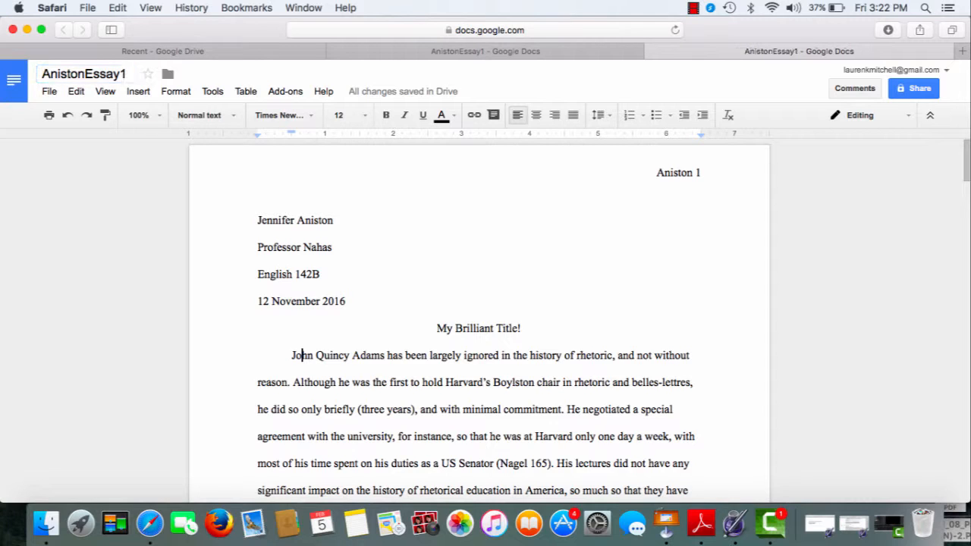
# - Look over the document's download formats, including PDF, and its print option without exporting or printing
pyautogui.click(260, 250)
pyautogui.click(49, 92)
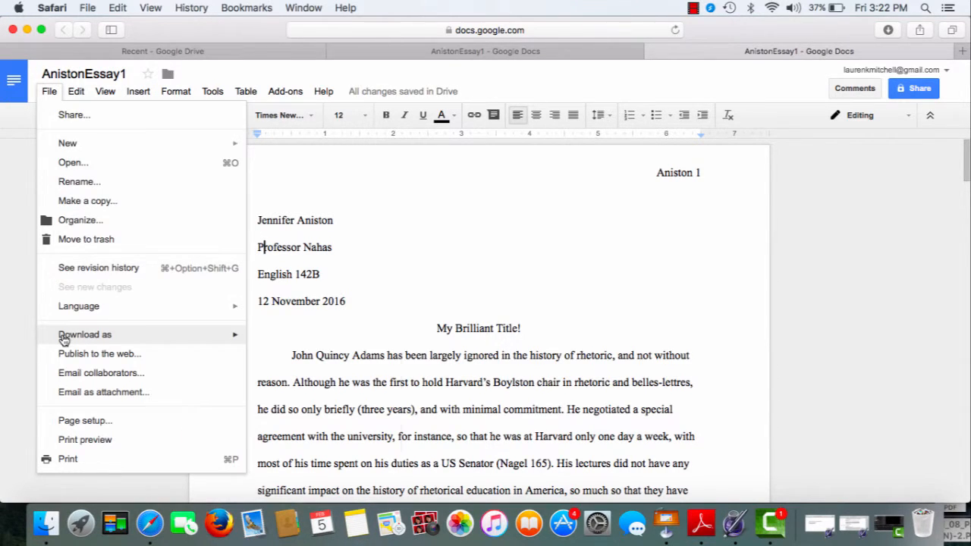
pyautogui.moveTo(65, 339)
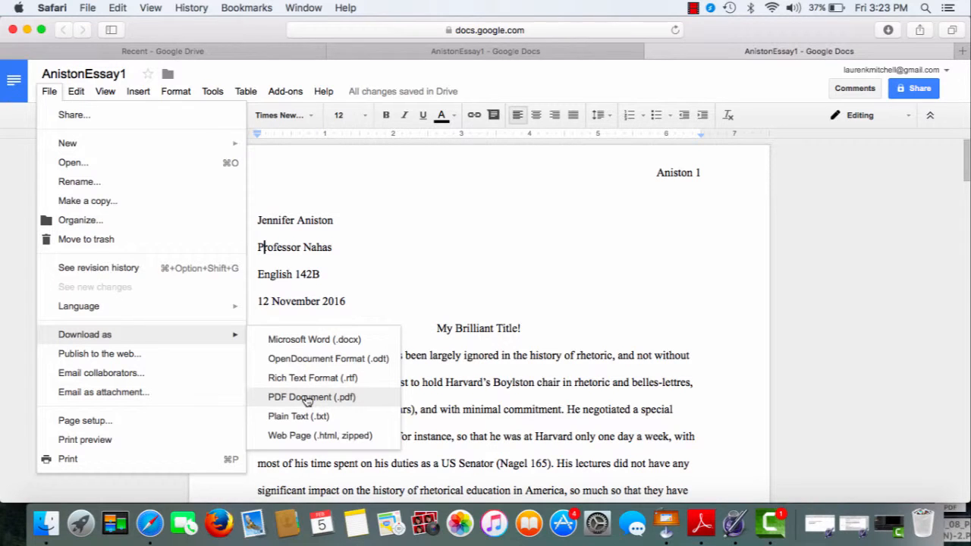
pyautogui.click(457, 388)
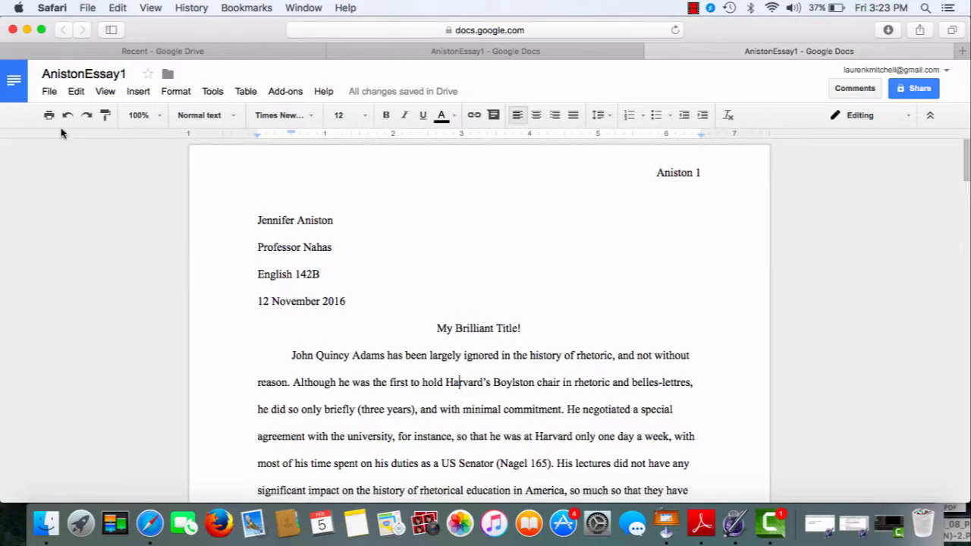
pyautogui.click(49, 92)
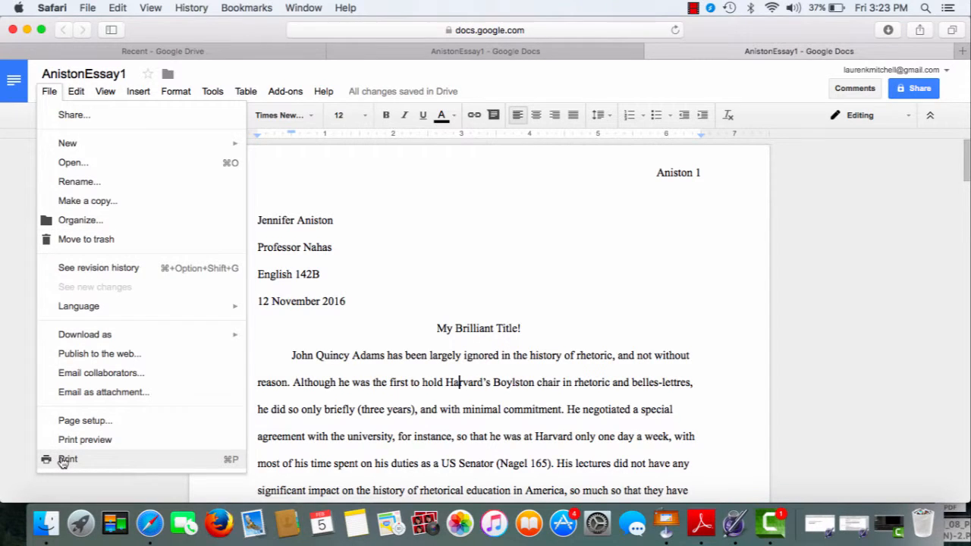
pyautogui.click(288, 445)
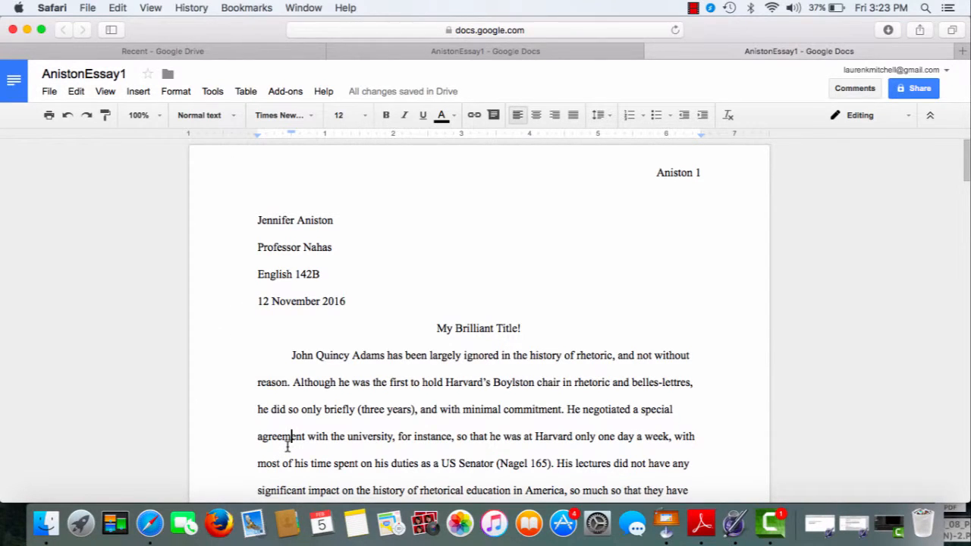